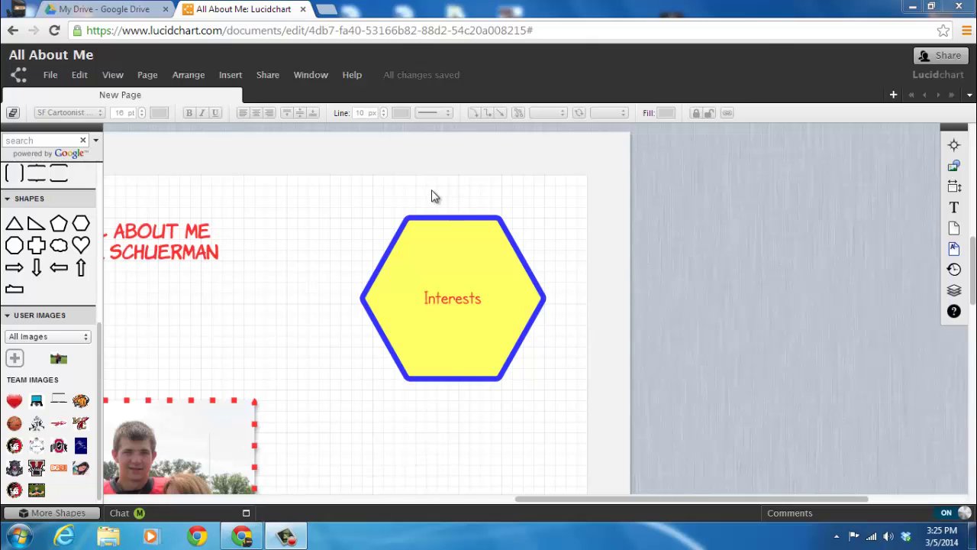
# Step: Draw a connector arrow from the central photo to the Interests hexagon
pyautogui.click(114, 77)
pyautogui.click(128, 112)
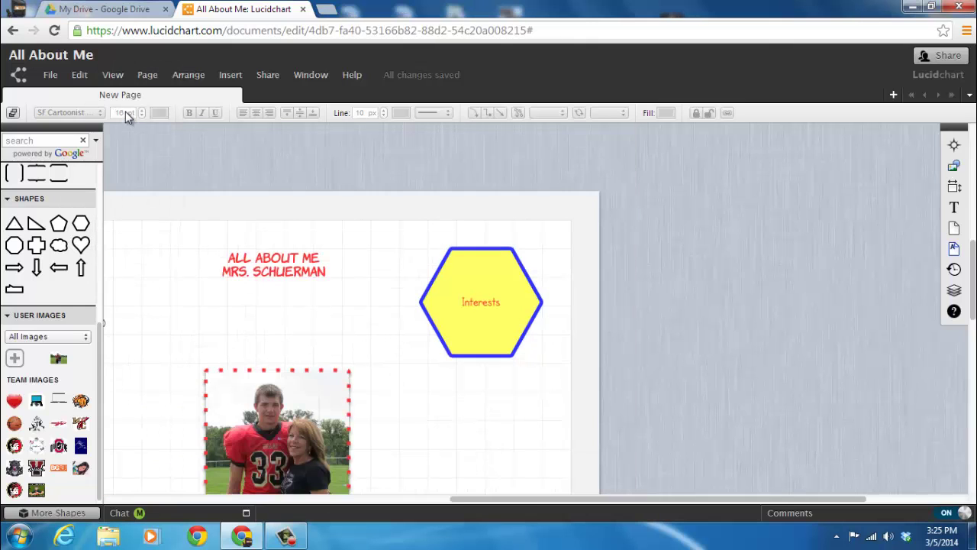
pyautogui.click(114, 76)
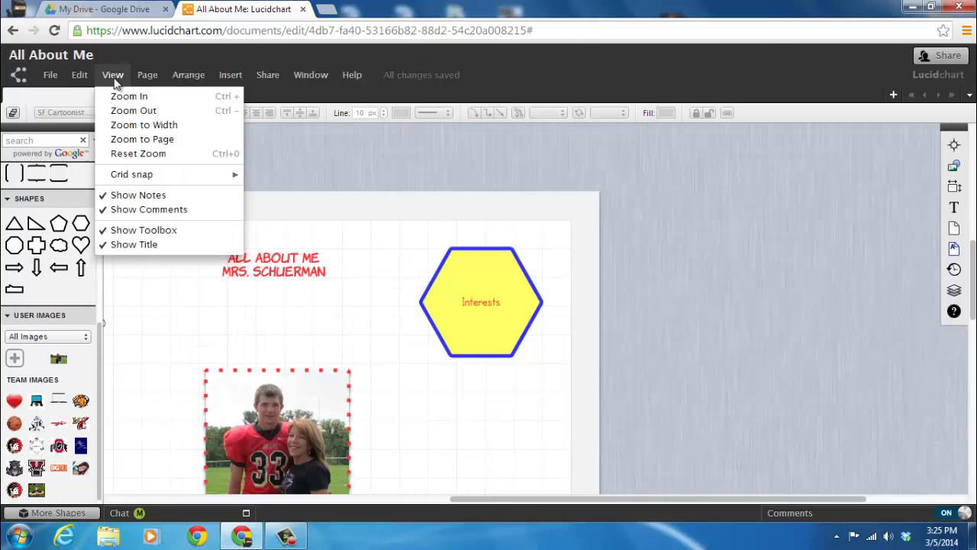
pyautogui.click(127, 125)
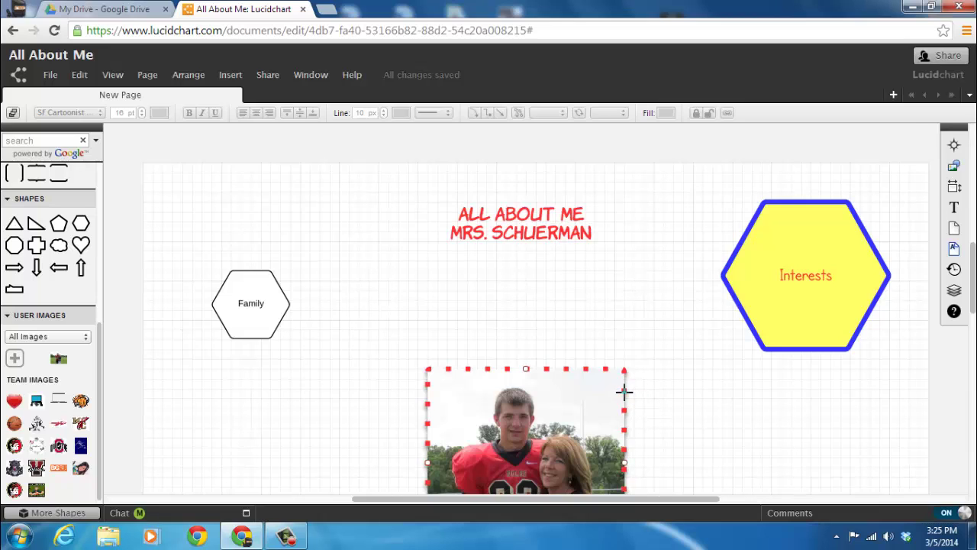
pyautogui.moveTo(624, 392); pyautogui.dragTo(731, 302)
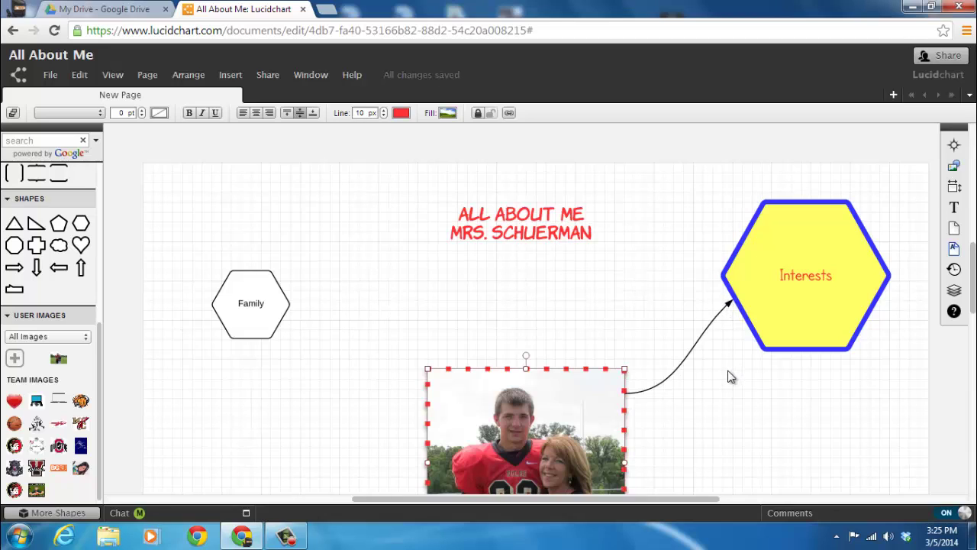
# Step: Set the line thickness of the arrow to the Interests hexagon to 10 px
pyautogui.click(736, 281)
pyautogui.click(720, 322)
pyautogui.click(709, 335)
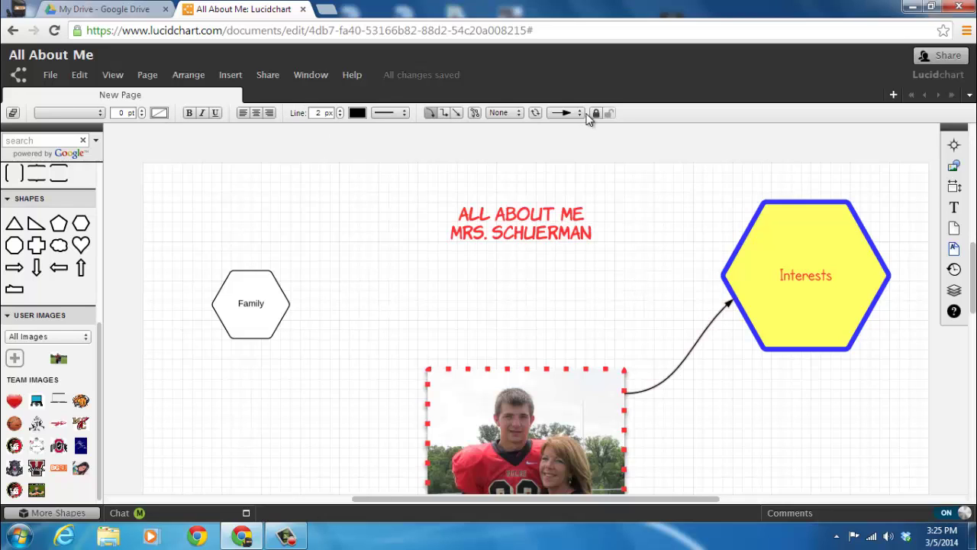
pyautogui.click(341, 111)
pyautogui.click(342, 111)
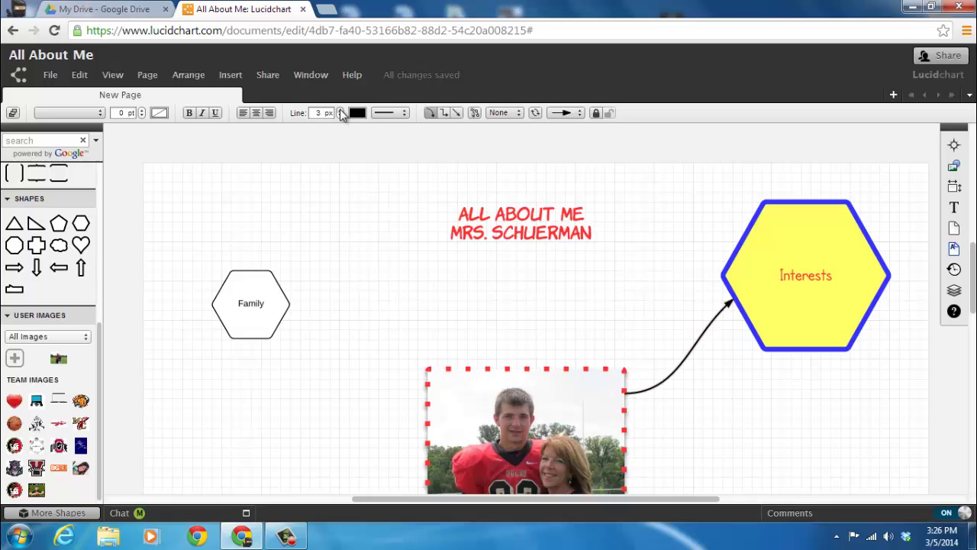
pyautogui.click(341, 111)
pyautogui.click(341, 111)
pyautogui.click(342, 111)
pyautogui.click(341, 110)
pyautogui.click(341, 111)
pyautogui.click(341, 110)
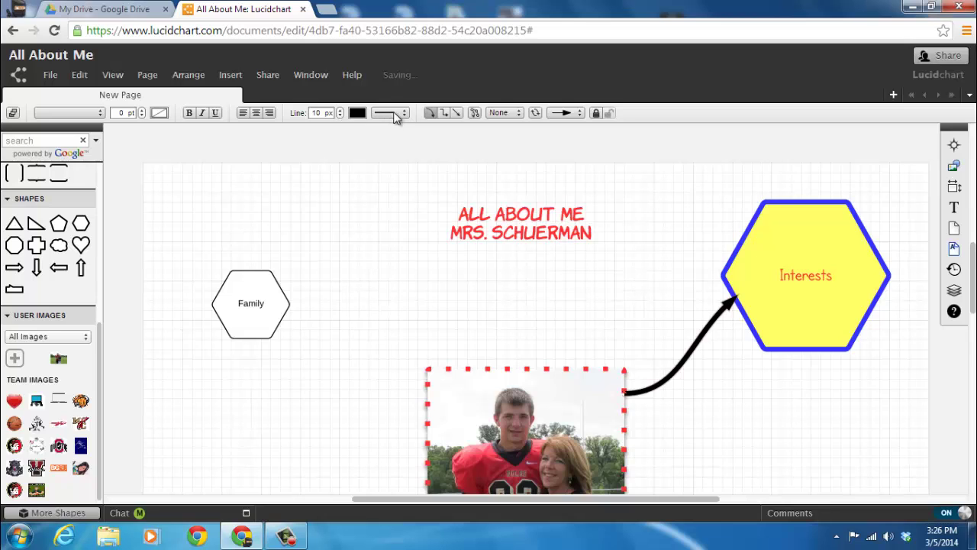
# Step: Colour the Interests arrow blue (3333ff) to match the hexagon's outline
pyautogui.click(357, 113)
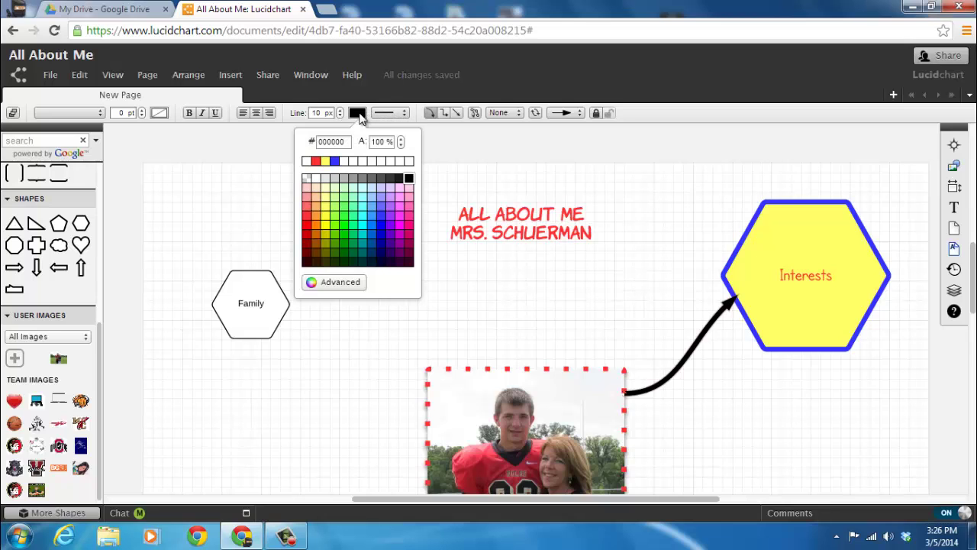
pyautogui.click(317, 162)
pyautogui.click(326, 161)
pyautogui.click(334, 161)
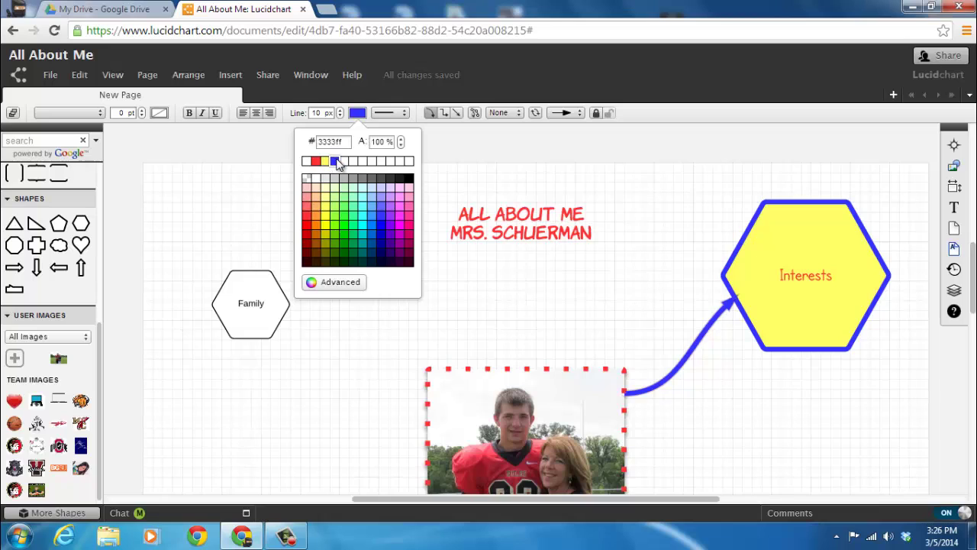
pyautogui.click(337, 161)
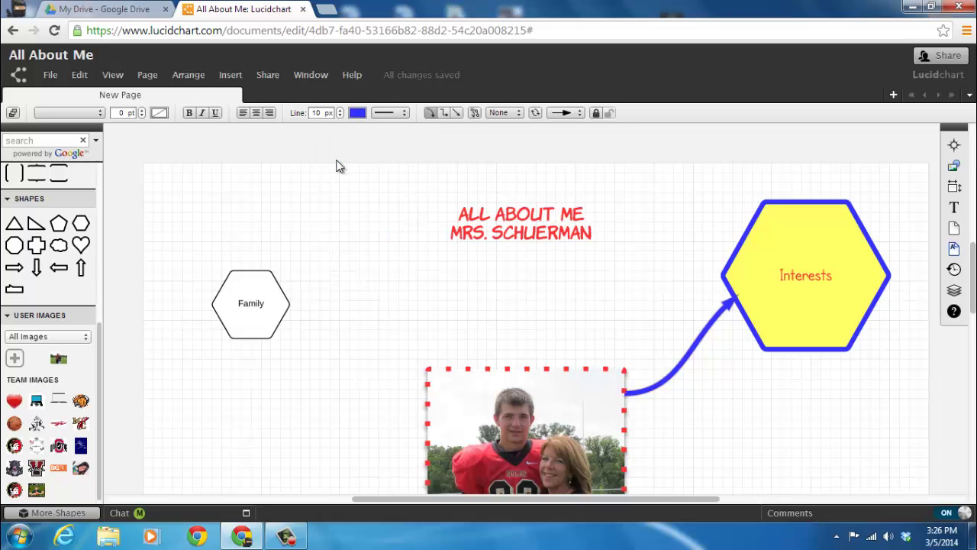
# Step: Try the dotted line style on the Interests arrow and return it to a solid line
pyautogui.click(404, 115)
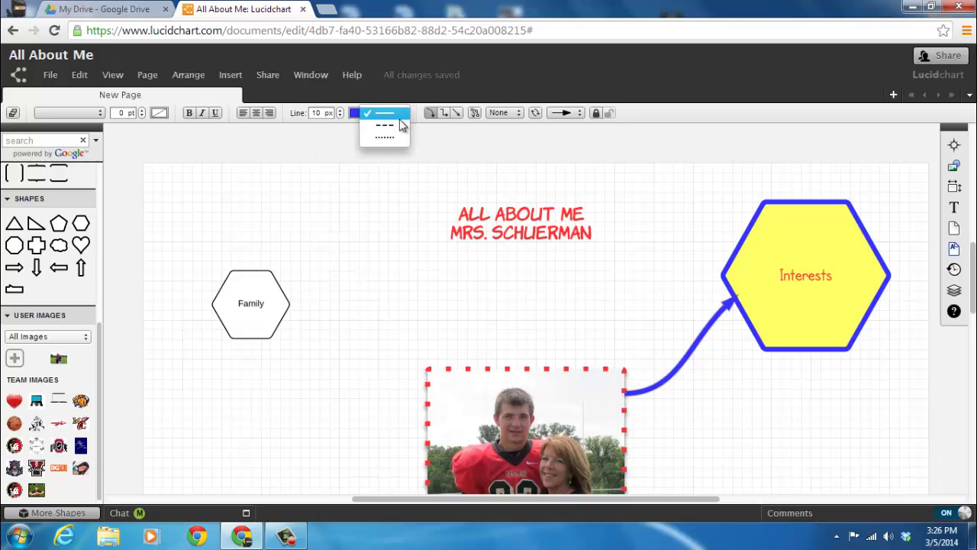
pyautogui.click(394, 137)
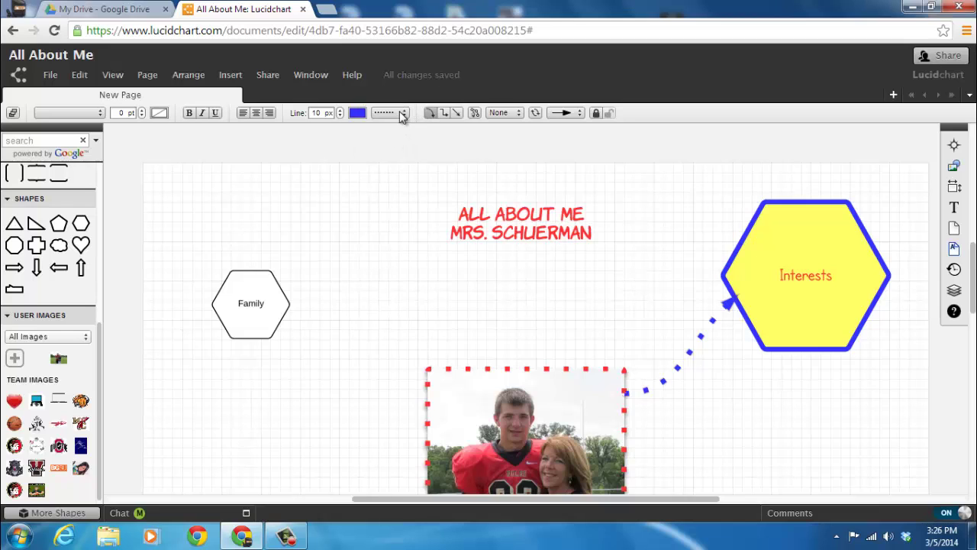
pyautogui.click(402, 115)
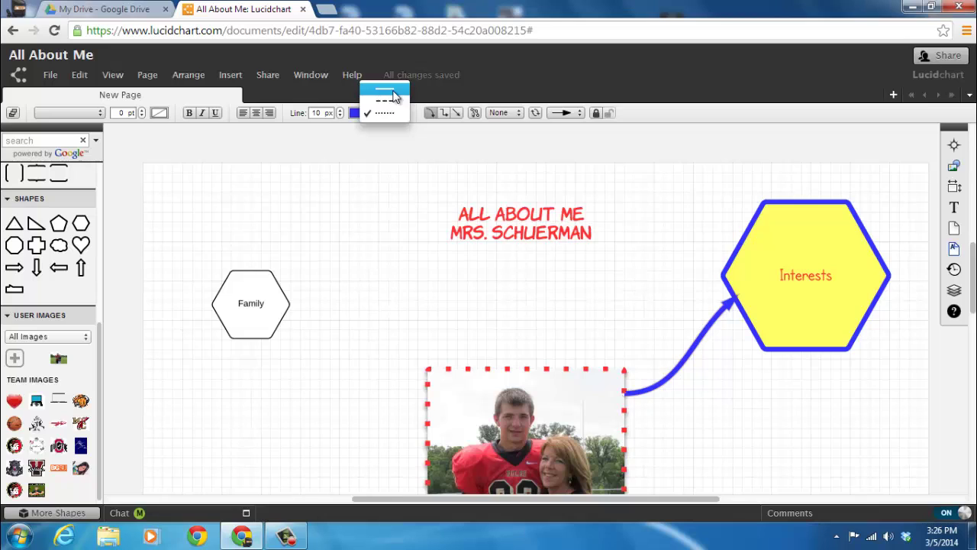
pyautogui.click(393, 93)
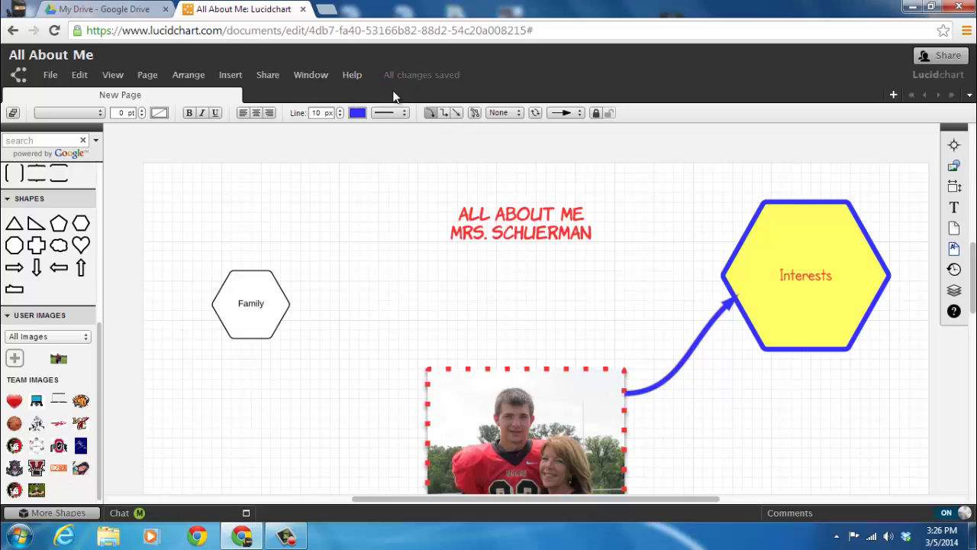
# Step: Try the elbow and straight routings on the Interests arrow and return it to curved
pyautogui.click(446, 113)
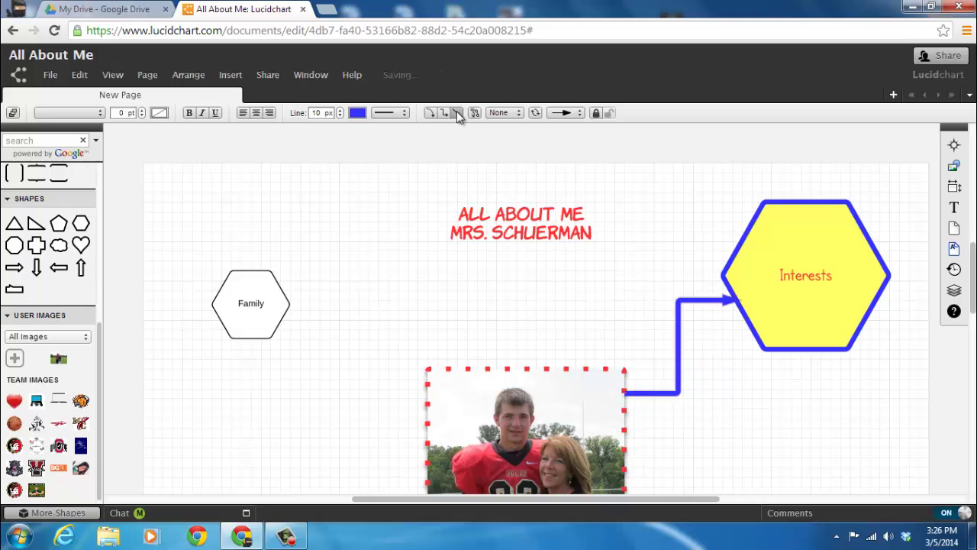
pyautogui.click(457, 113)
pyautogui.click(429, 113)
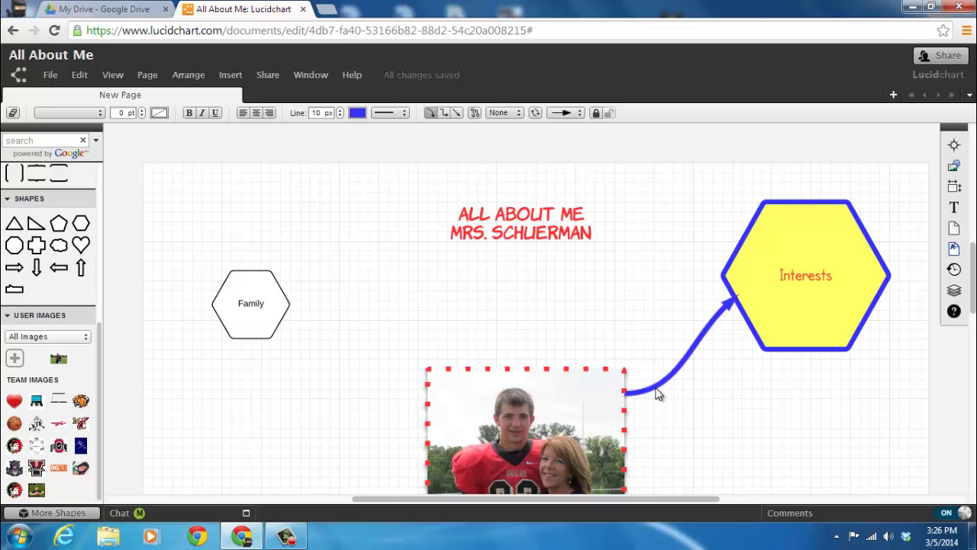
# Step: Set the arrowhead at the Interests end of the connector to the hollow triangle style
pyautogui.click(751, 283)
pyautogui.click(660, 320)
pyautogui.click(579, 115)
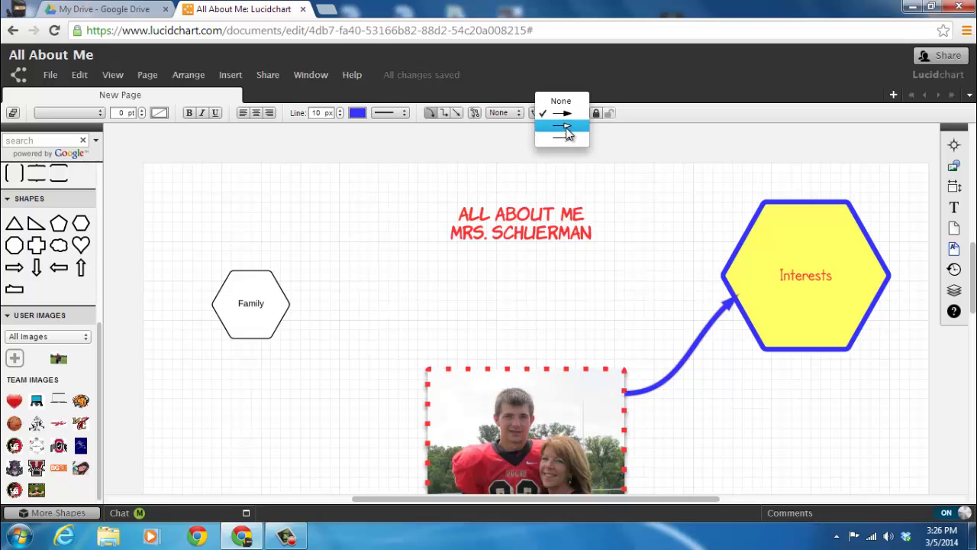
pyautogui.click(566, 127)
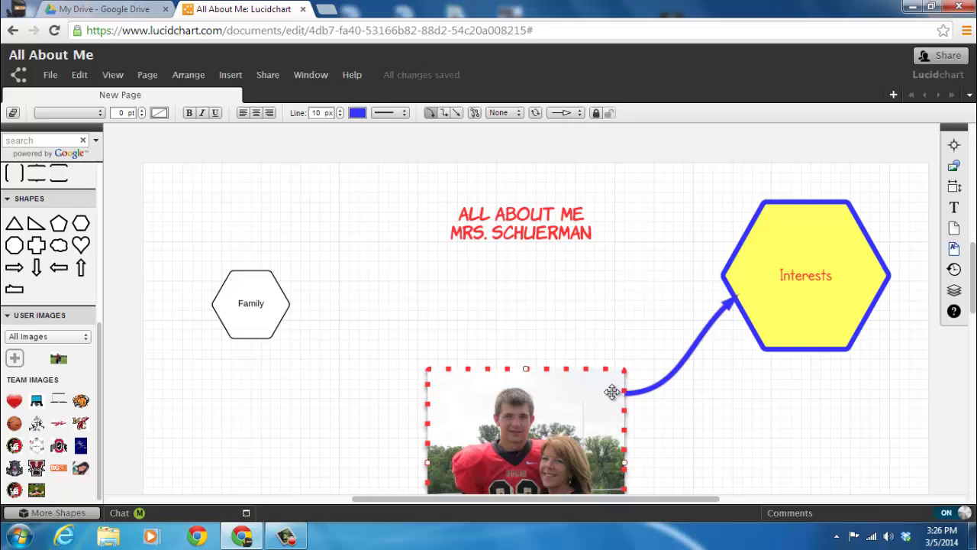
# Step: Try the open line arrowhead at the Interests end and switch back to the hollow triangle
pyautogui.click(579, 116)
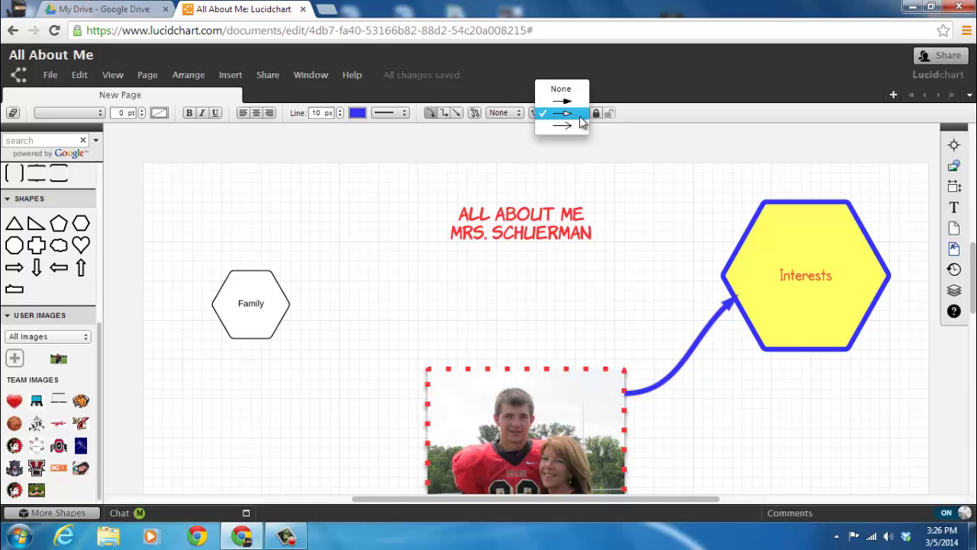
pyautogui.click(578, 126)
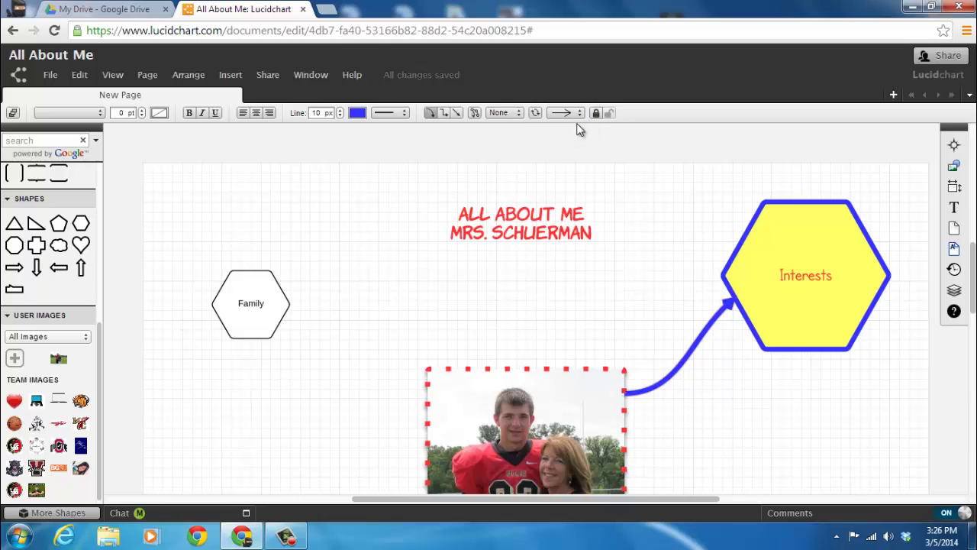
pyautogui.click(578, 116)
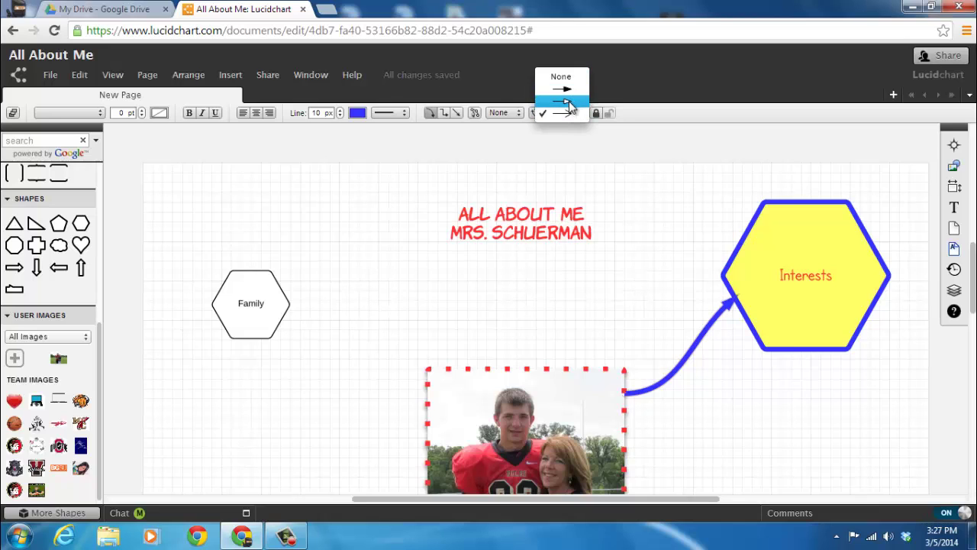
pyautogui.click(569, 104)
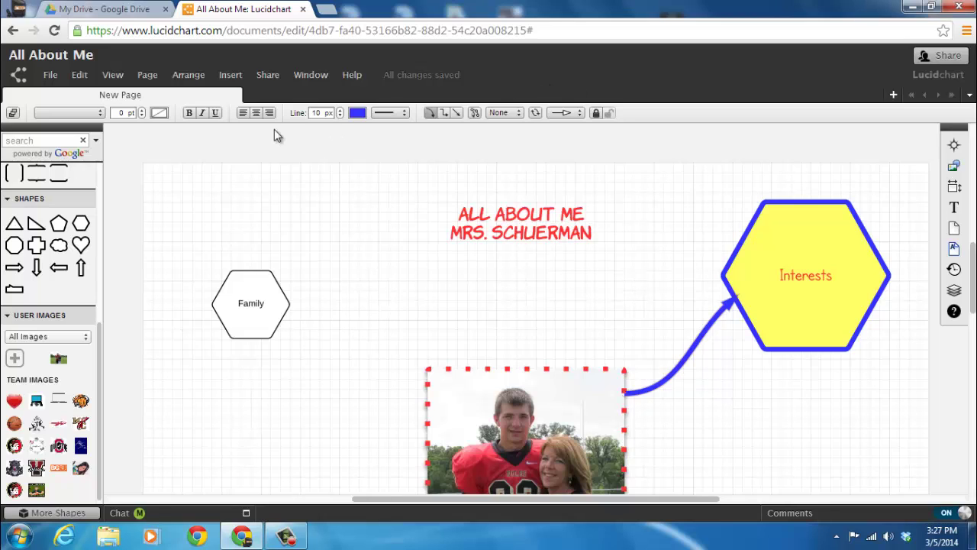
# Step: Try a filled arrowhead at the photo end of the Interests arrow and reset that end to None
pyautogui.click(518, 115)
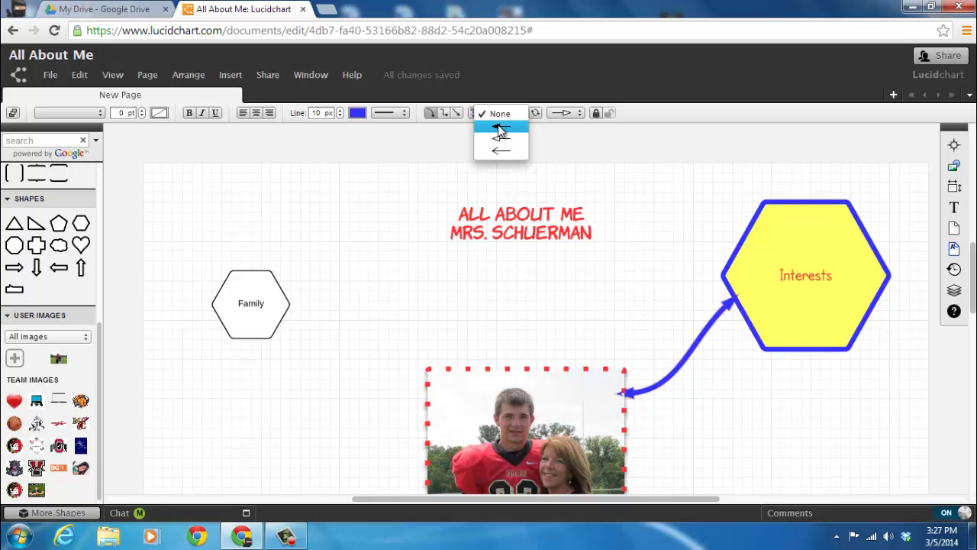
pyautogui.click(500, 130)
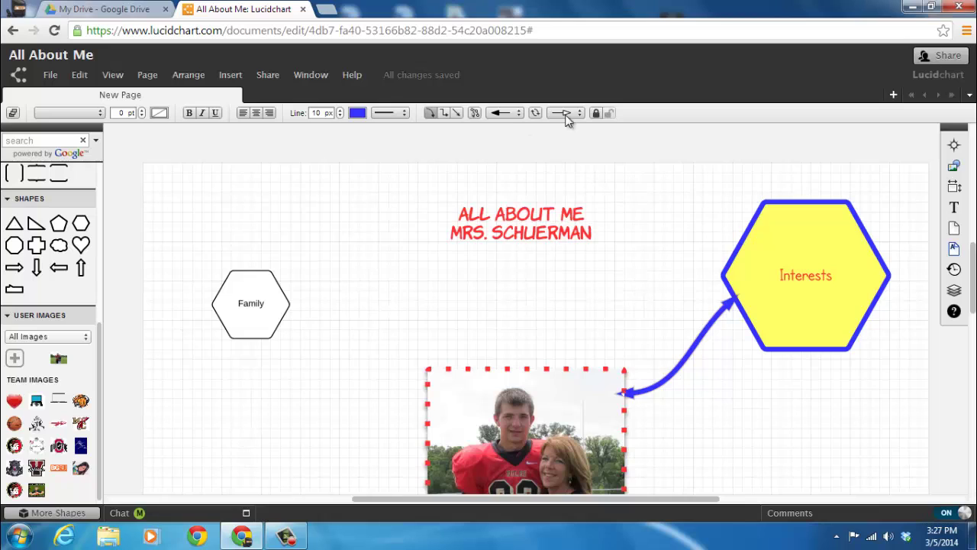
pyautogui.click(518, 115)
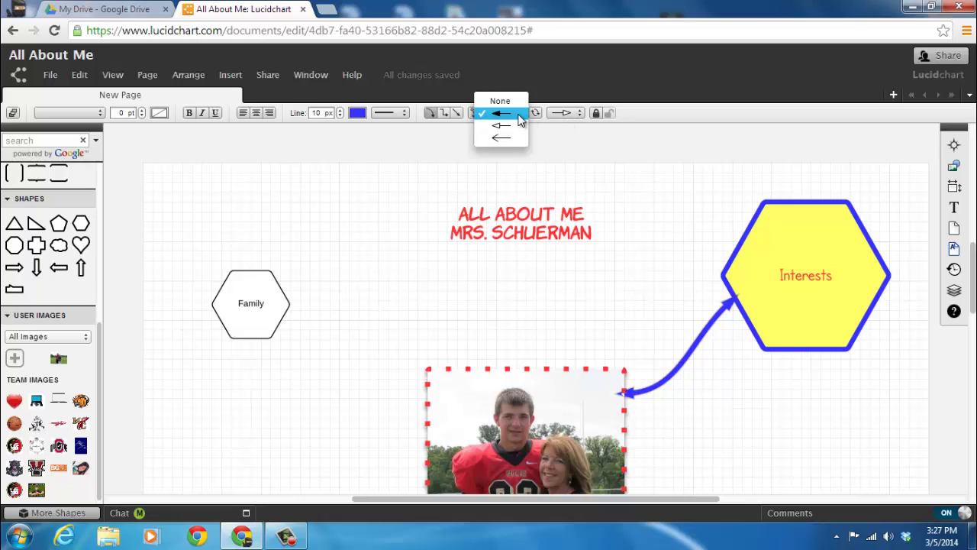
pyautogui.click(511, 104)
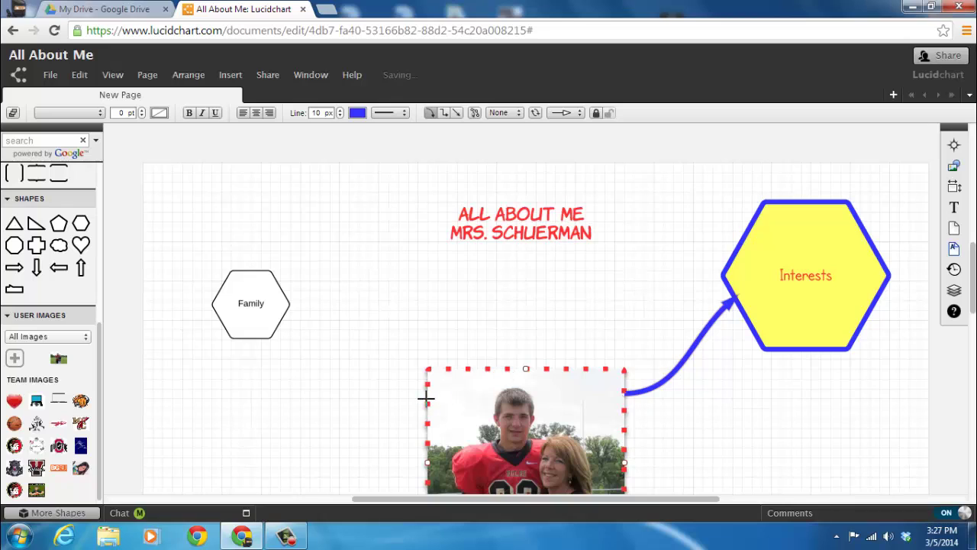
# Step: Draw connector arrows from the central photo to the Family, Career and Education hexagons
pyautogui.moveTo(425, 396); pyautogui.dragTo(285, 315)
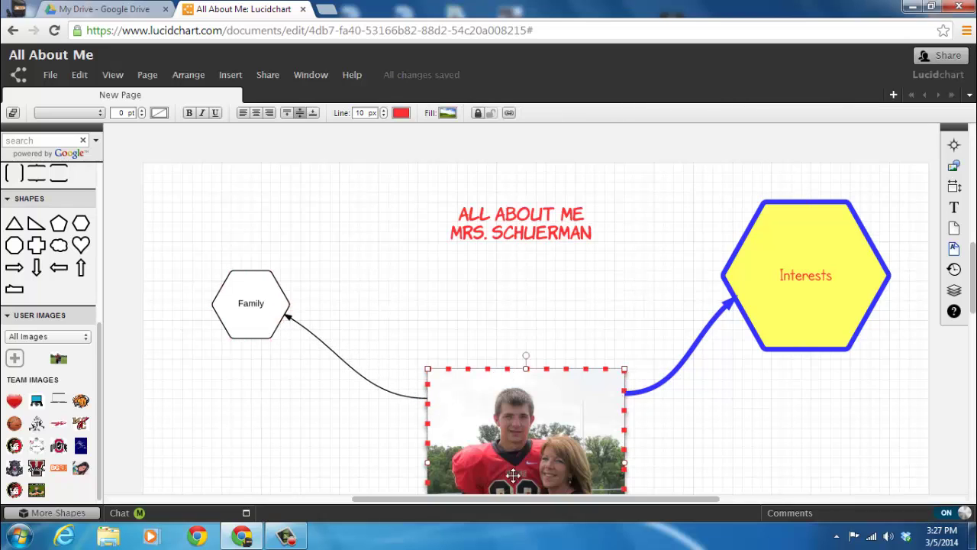
pyautogui.scroll(-4, 696, 301)
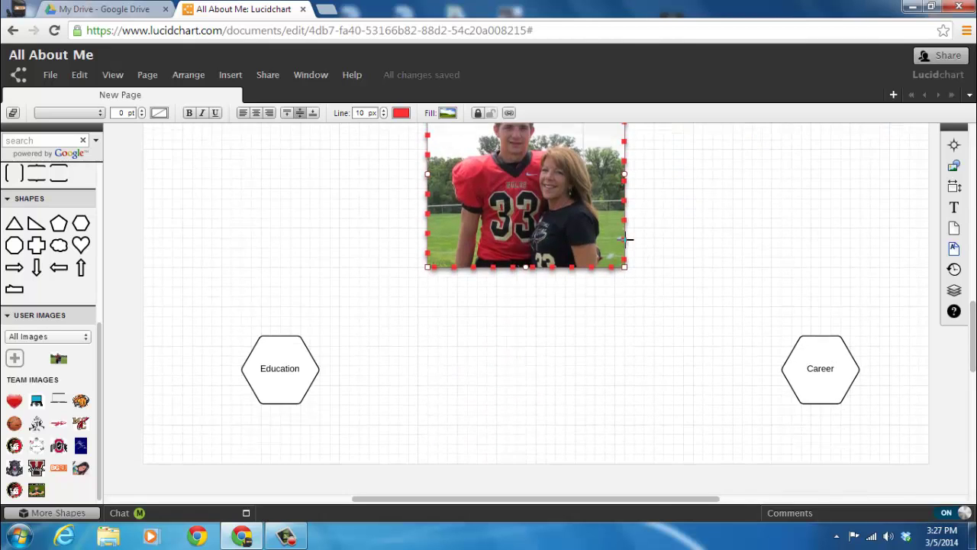
pyautogui.moveTo(624, 239); pyautogui.dragTo(810, 334)
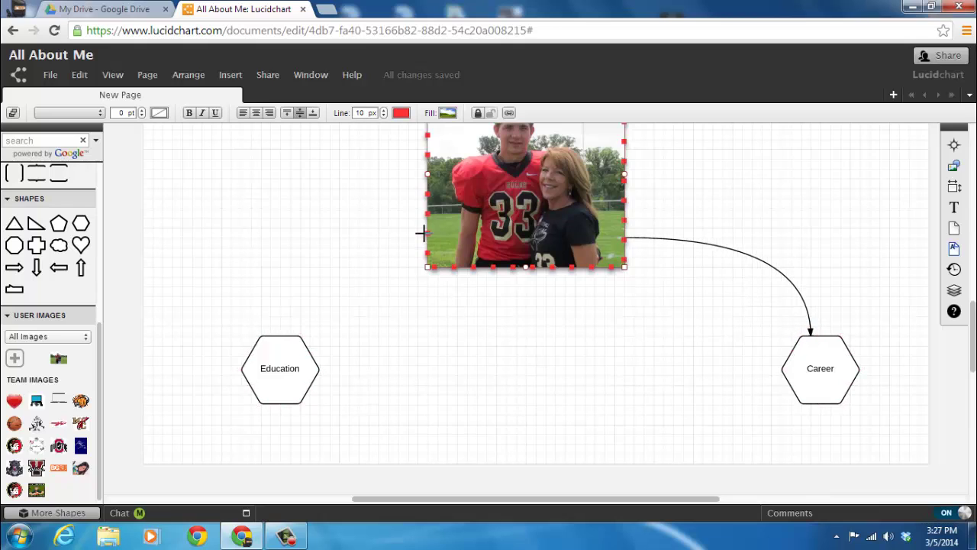
pyautogui.moveTo(423, 234); pyautogui.dragTo(312, 345)
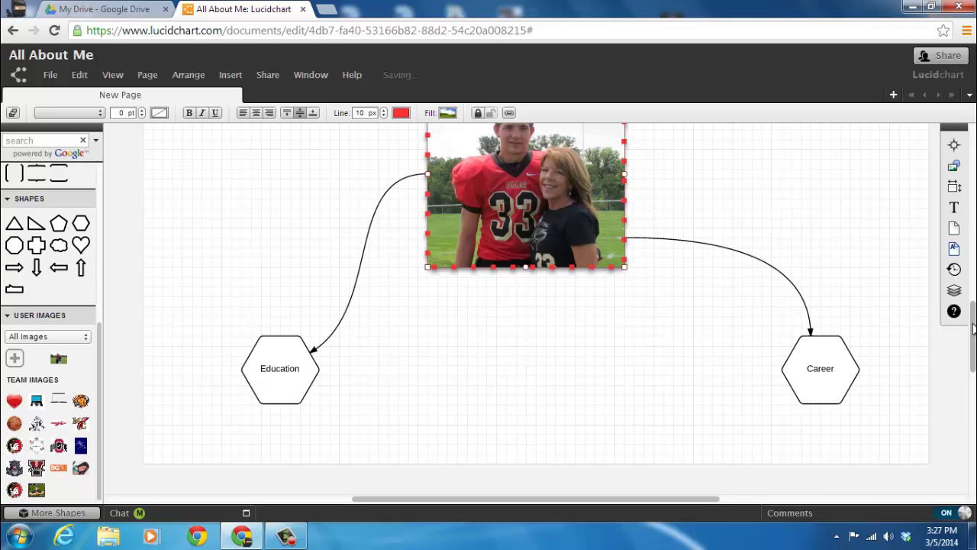
# Step: Label the arrow to the Interests hexagon "Interests" and the arrow to the Family hexagon "Family"
pyautogui.moveTo(975, 328); pyautogui.dragTo(973, 282)
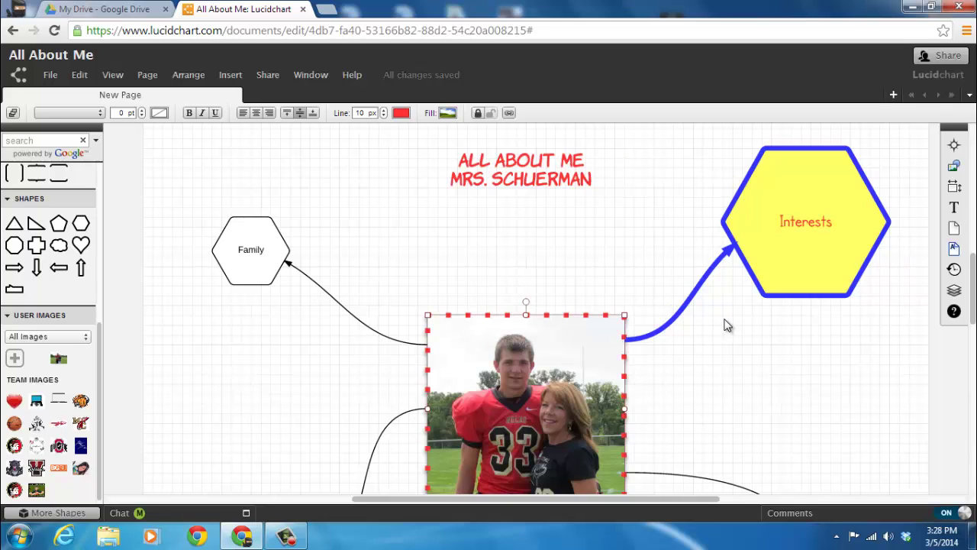
pyautogui.doubleClick(687, 310)
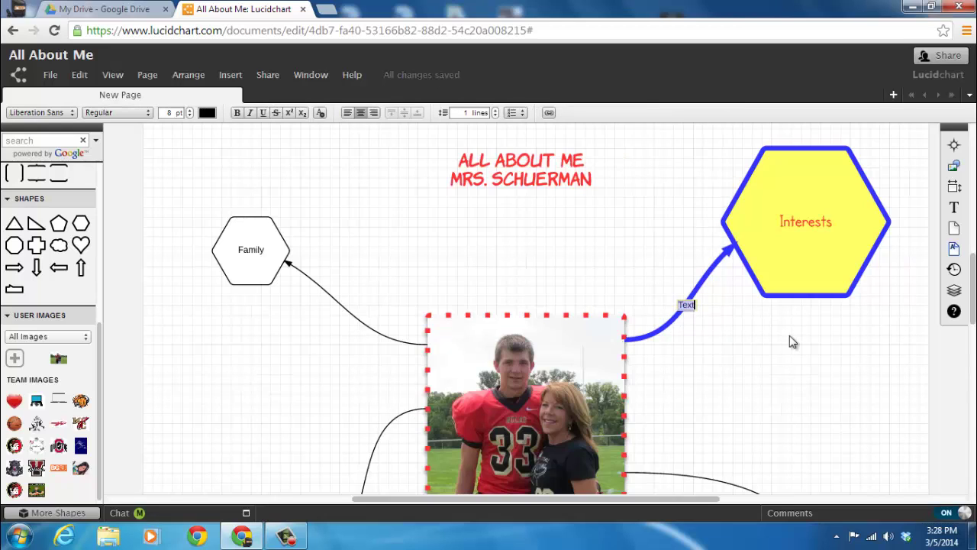
pyautogui.write('Interests')
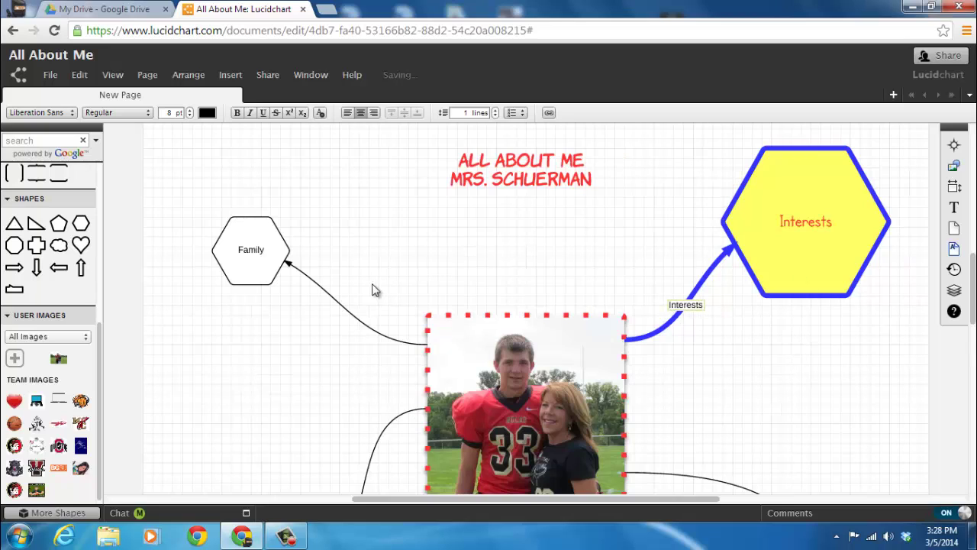
pyautogui.doubleClick(339, 304)
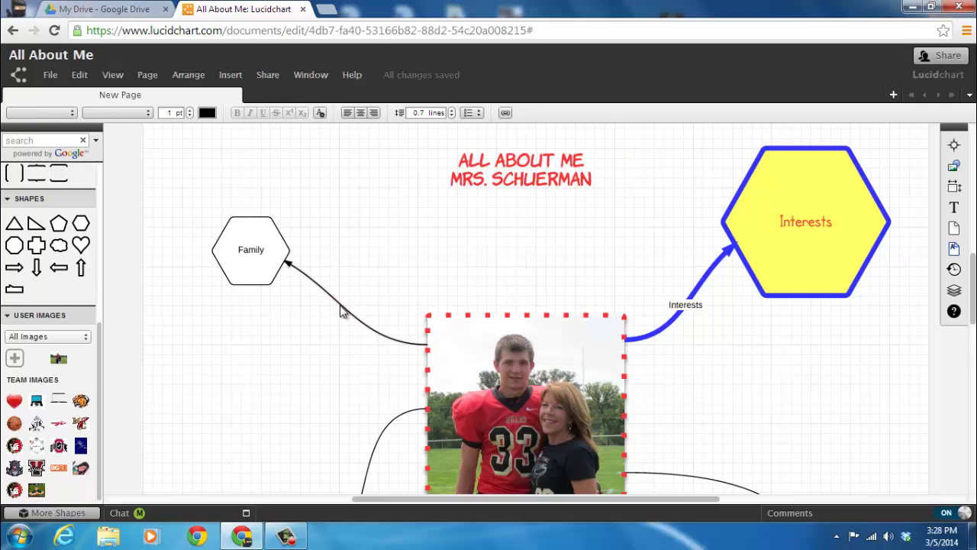
pyautogui.write('Fam')
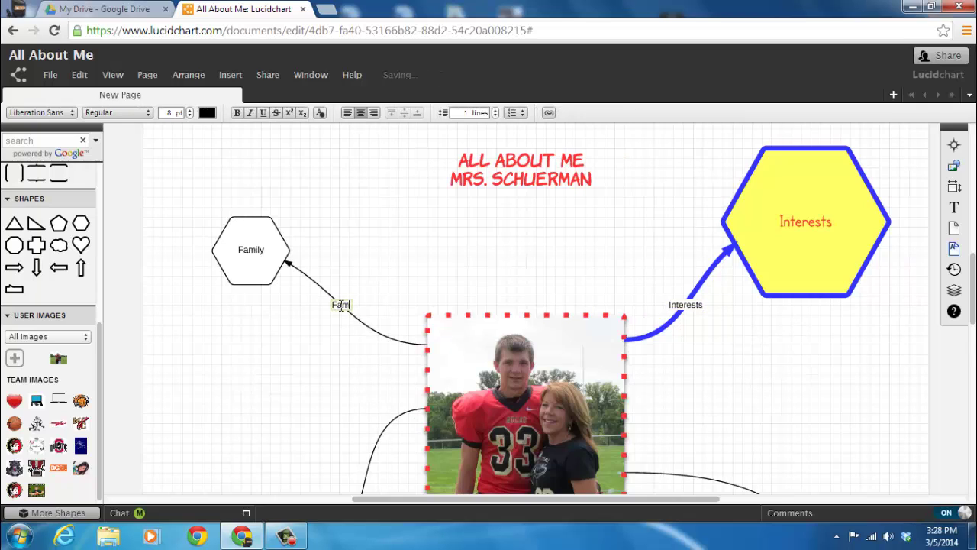
pyautogui.write('ily')
# Step: Label the arrow to the Career hexagon "Career" and the arrow to the Education hexagon "Education"
pyautogui.scroll(-5, 741, 259)
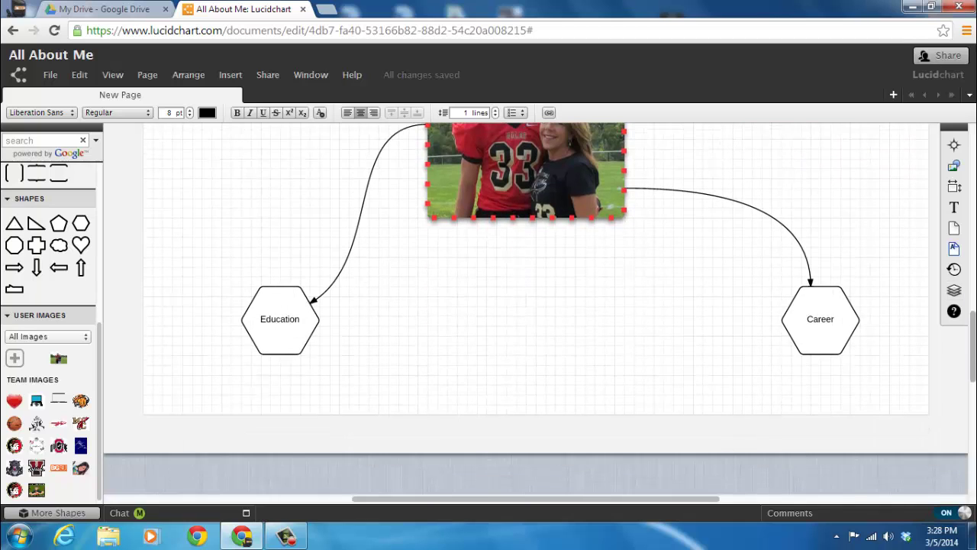
pyautogui.doubleClick(727, 202)
pyautogui.write('aree')
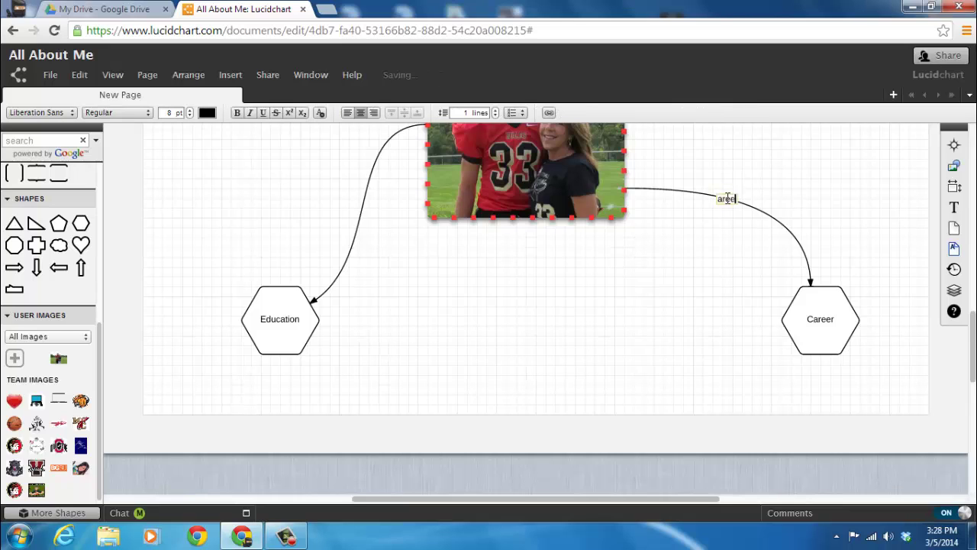
pyautogui.write('areer')
pyautogui.doubleClick(362, 219)
pyautogui.write('Education')
# Step: Open the text label on the arrow to the Interests hexagon for editing
pyautogui.moveTo(974, 341); pyautogui.dragTo(975, 286)
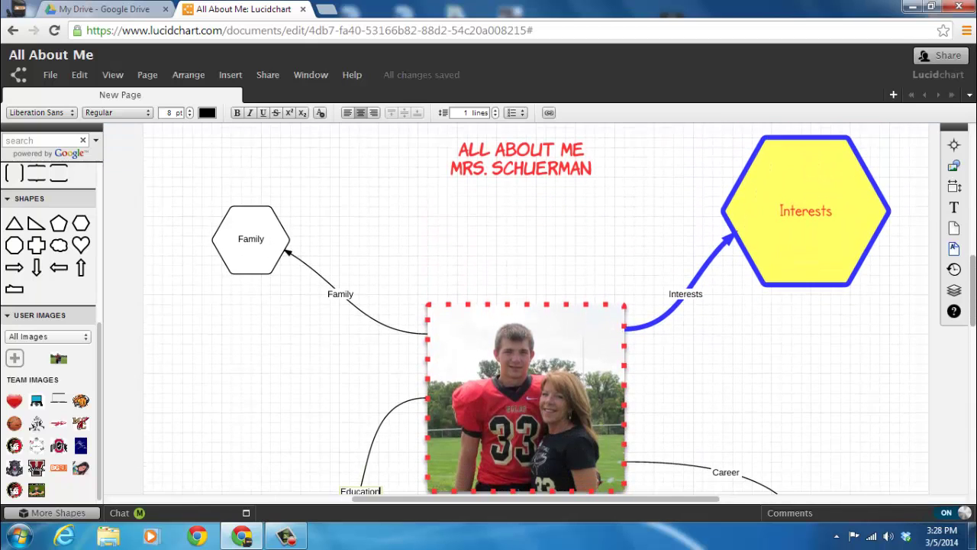
pyautogui.doubleClick(688, 293)
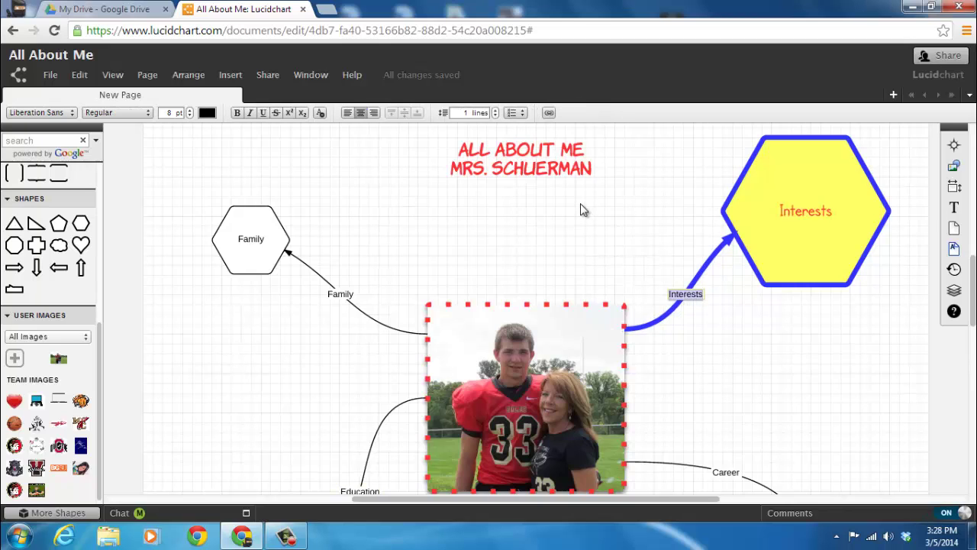